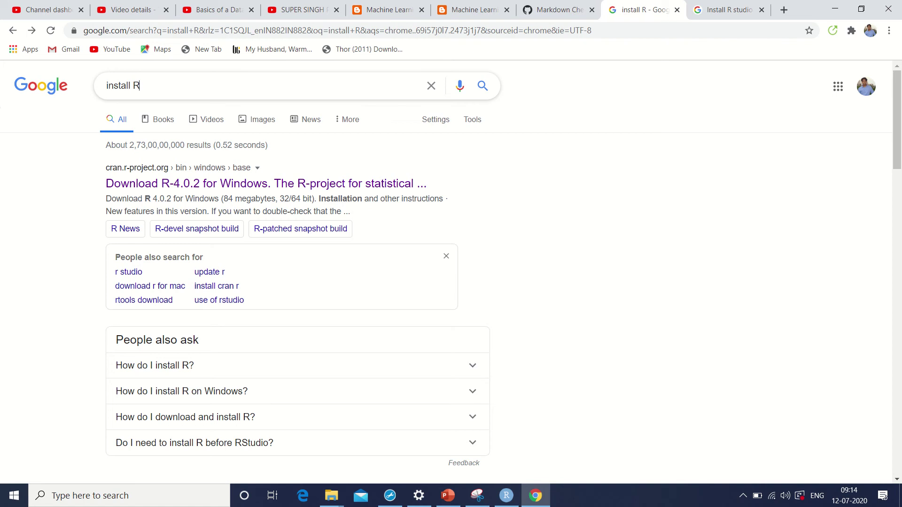
Open the CRAN search result in a new tab, download R 4.0.2 for Windows and launch its installer.
left_click(583, 155)
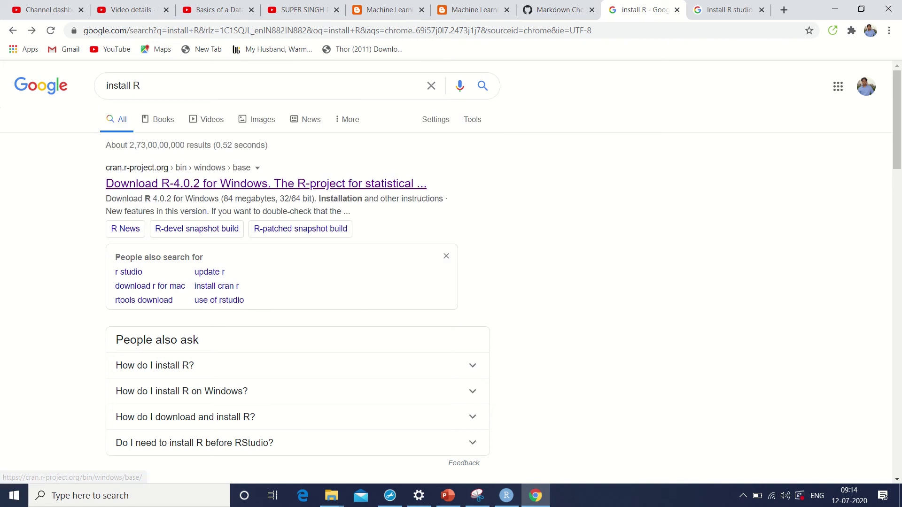
right_click(171, 183)
left_click(195, 189)
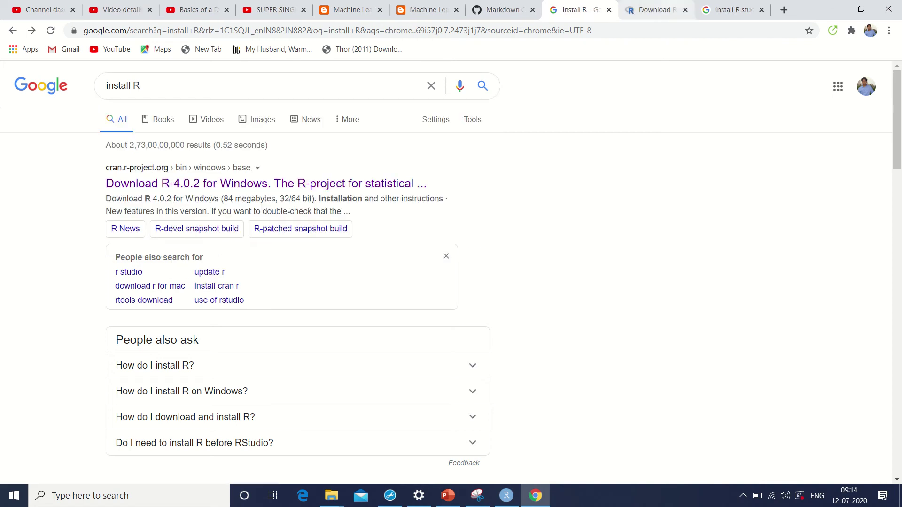
left_click(655, 10)
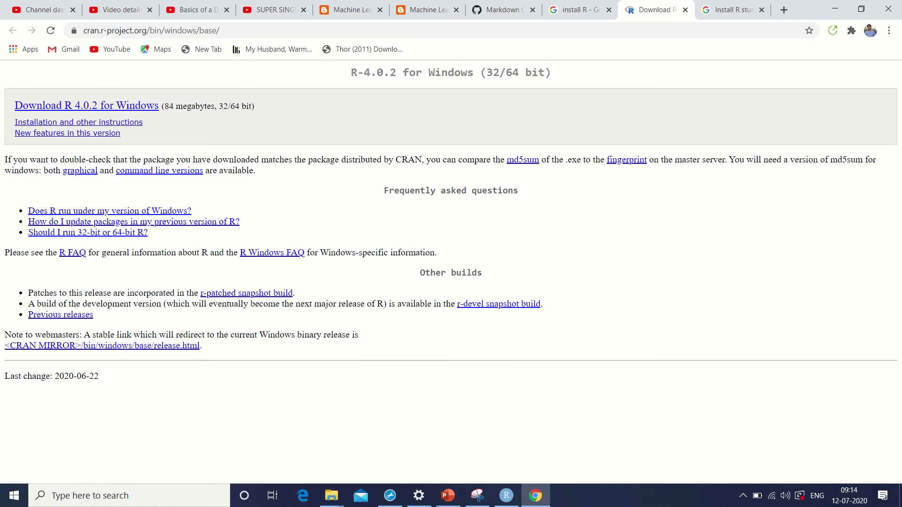
left_click(87, 105)
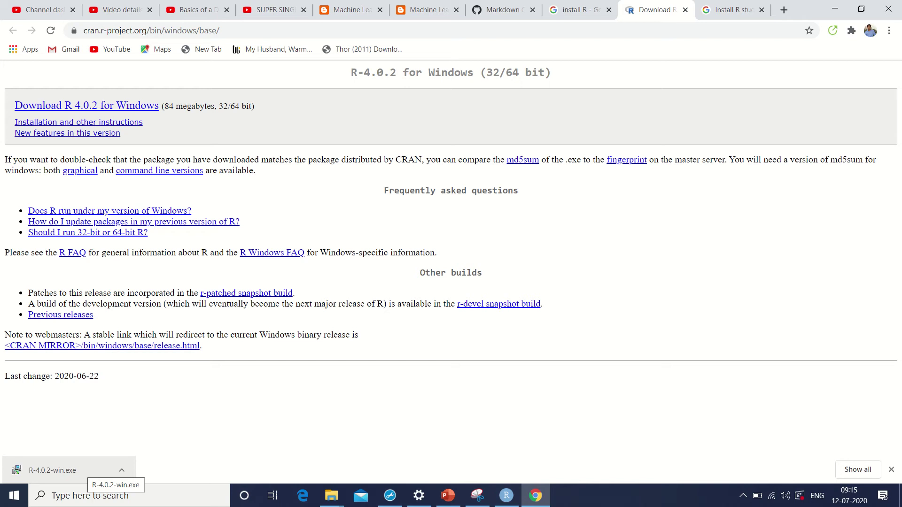
left_click(87, 470)
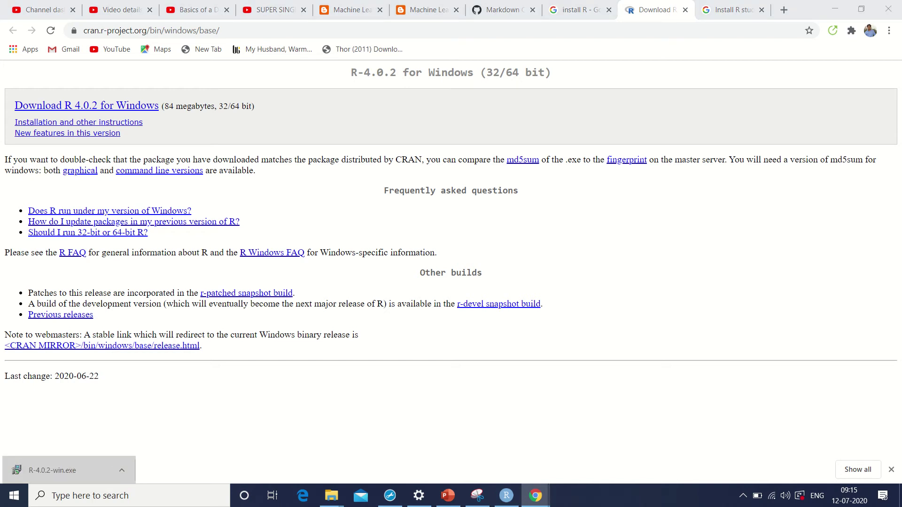
From the RStudio search results, open the Download RStudio page in a new tab and download RStudio Desktop 1.3.959 for Windows.
key("ctrl+Tab")
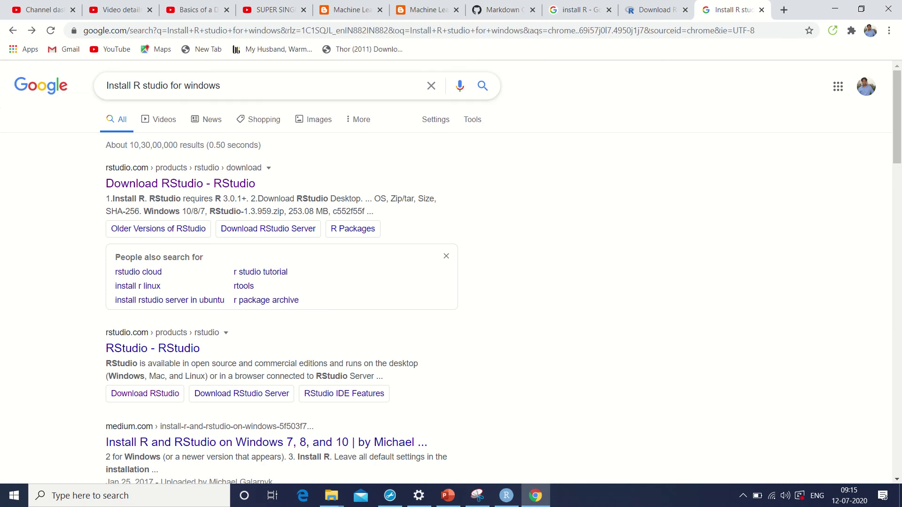
right_click(213, 182)
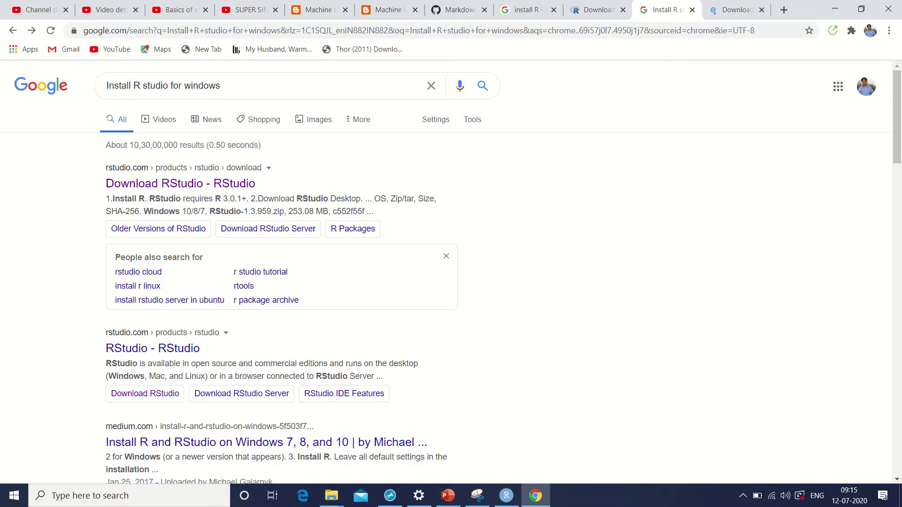
left_click(735, 10)
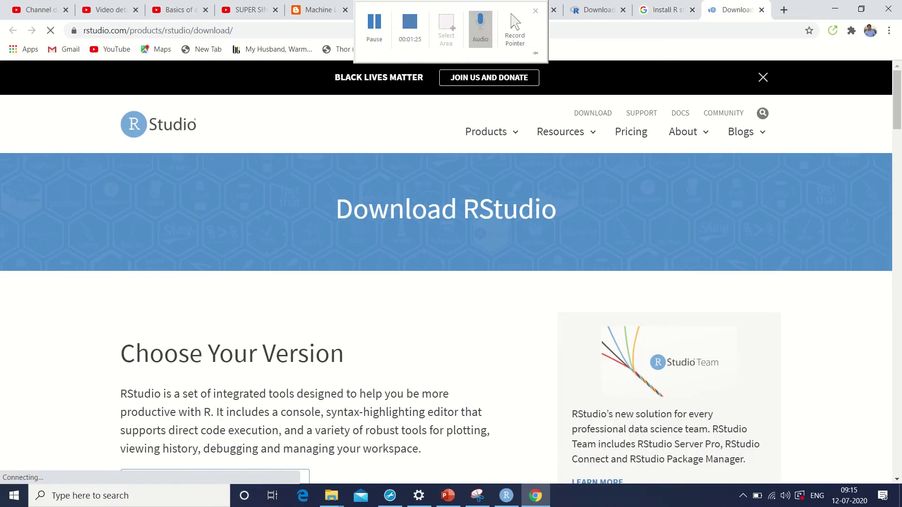
scroll(451, 272, "down", 20)
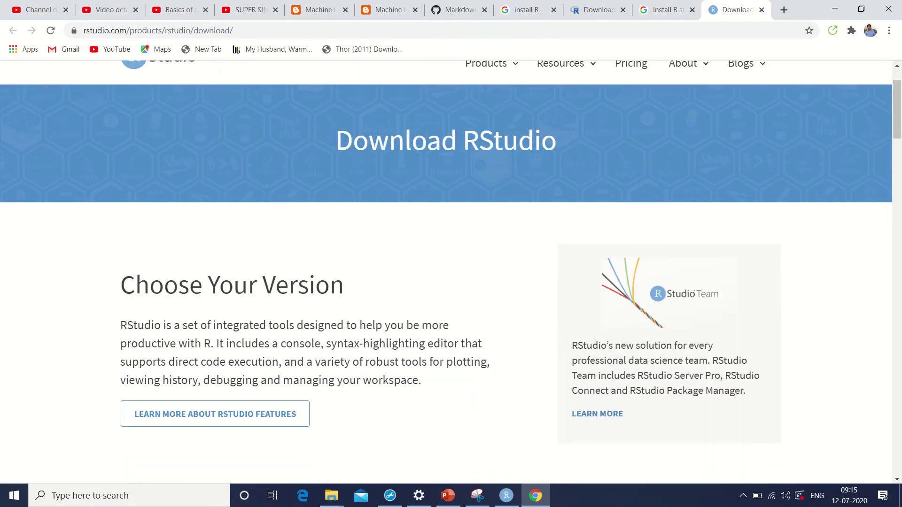
scroll(450, 272, "down", 8)
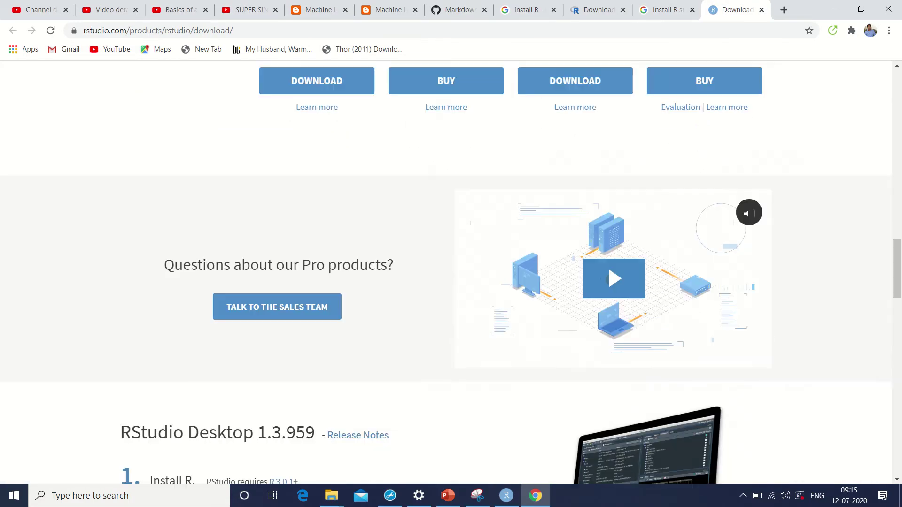
scroll(451, 273, "up", 2)
scroll(451, 272, "down", 4)
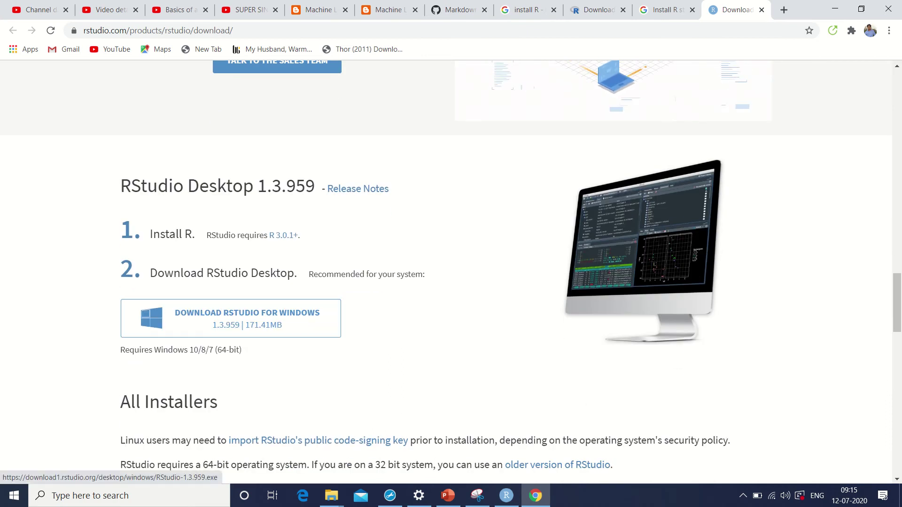
left_click(231, 318)
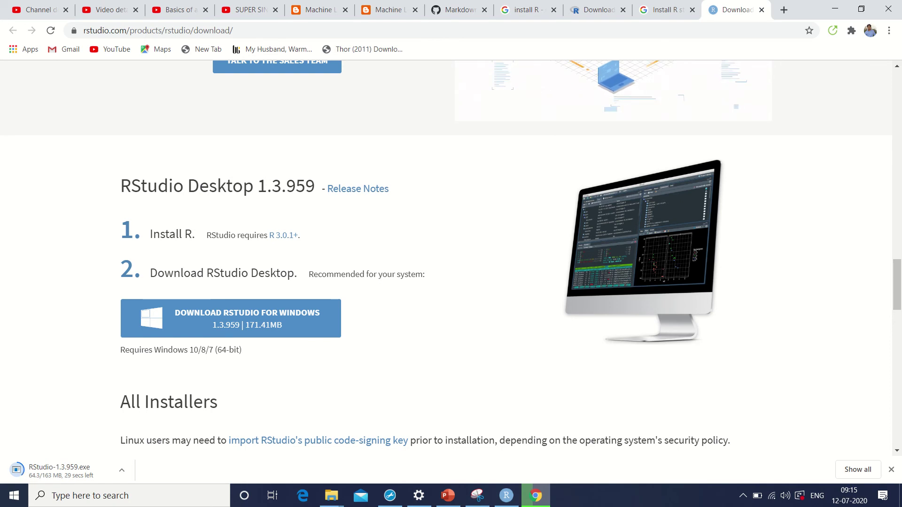
Find the installed RStudio application on the computer and launch it.
mouse_move(506, 495)
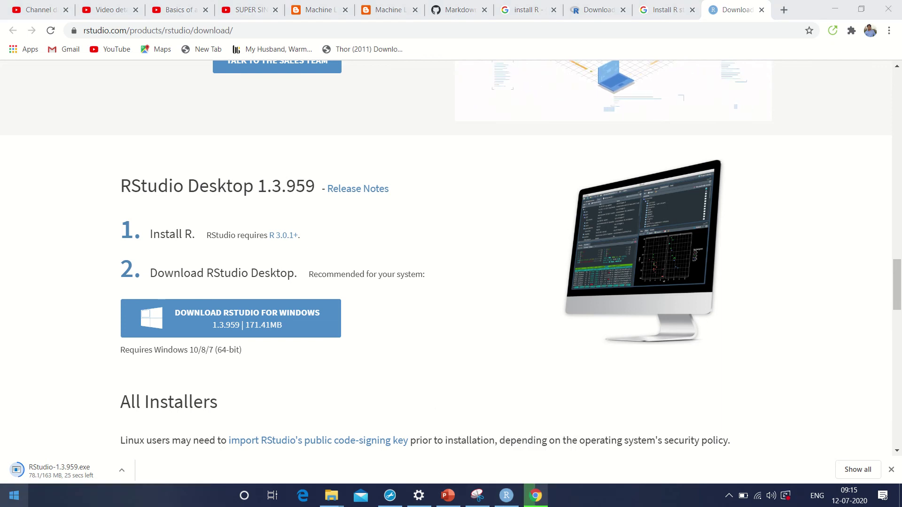
key("super")
type("rst")
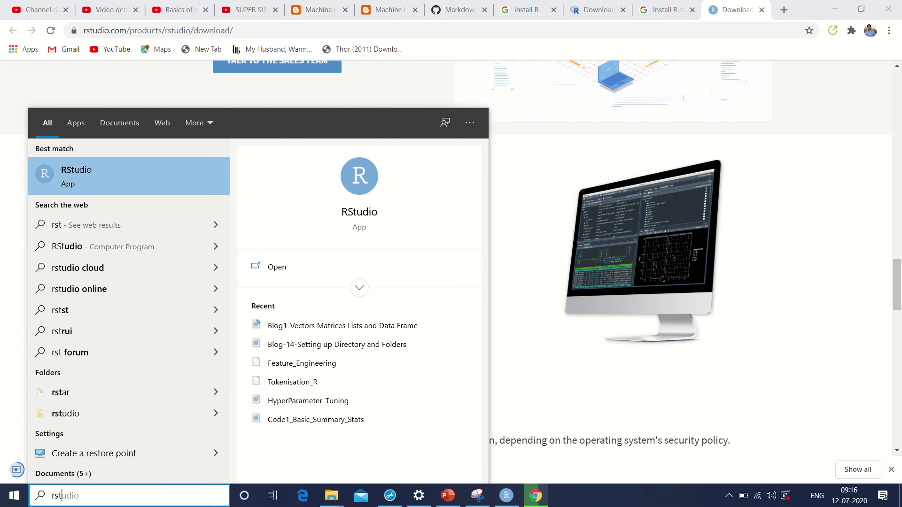
key("Return")
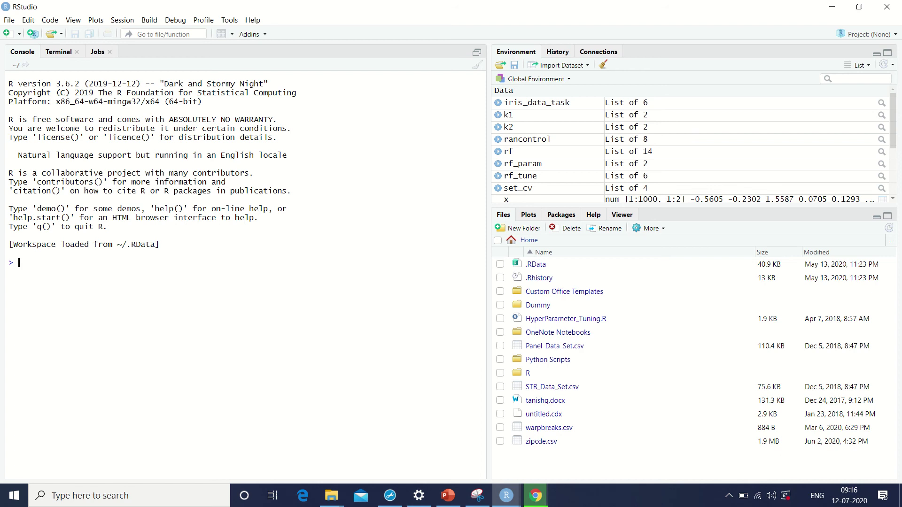
Create two new blank R scripts.
left_click(7, 34)
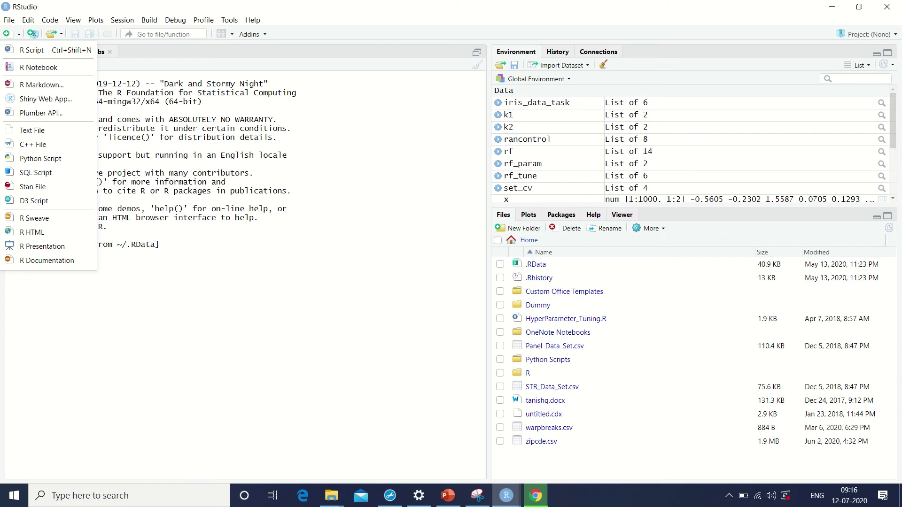
left_click(31, 50)
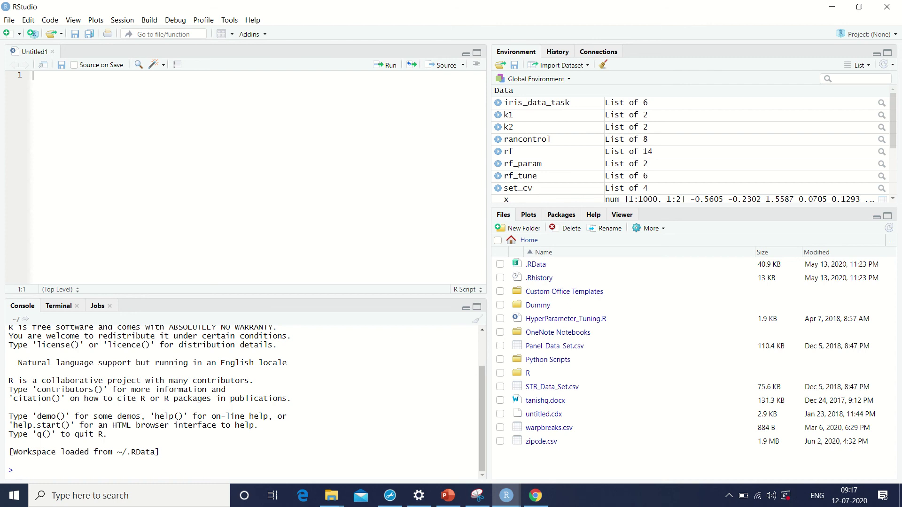
left_click(9, 34)
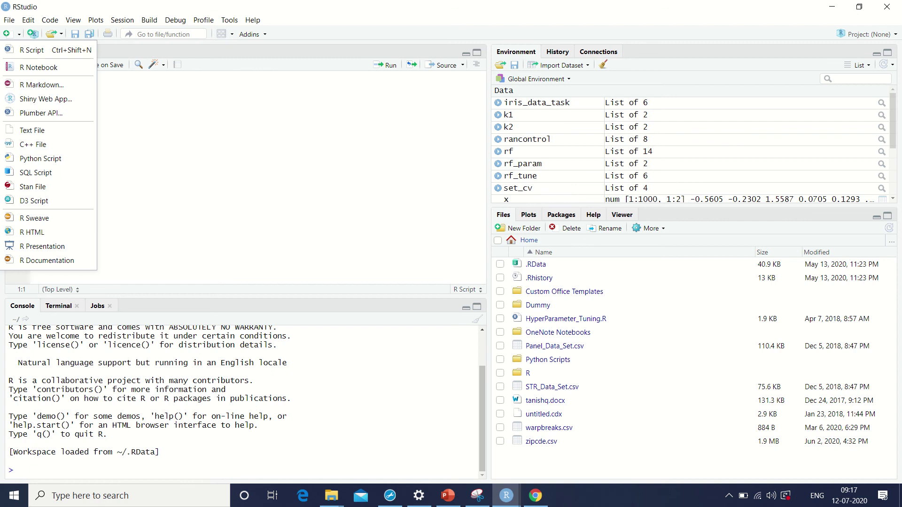
left_click(31, 50)
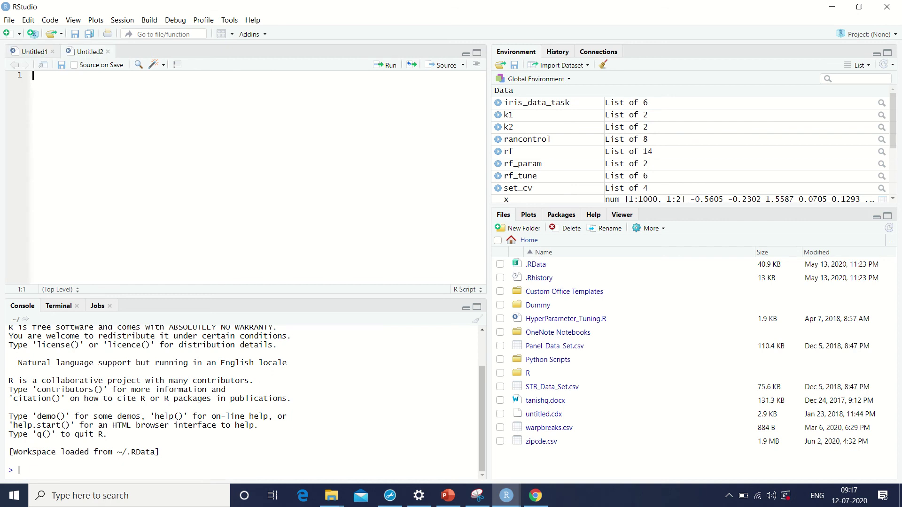
Write print("Hi There") in the second script and run the whole script as a selection.
type("print()")
key("Left")
type("\"Hi There")
key("ctrl+a")
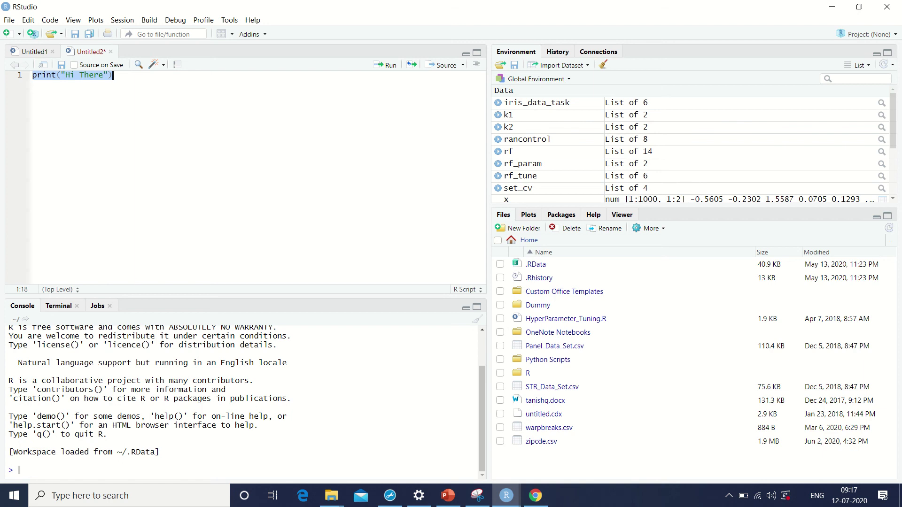
key("ctrl+Return")
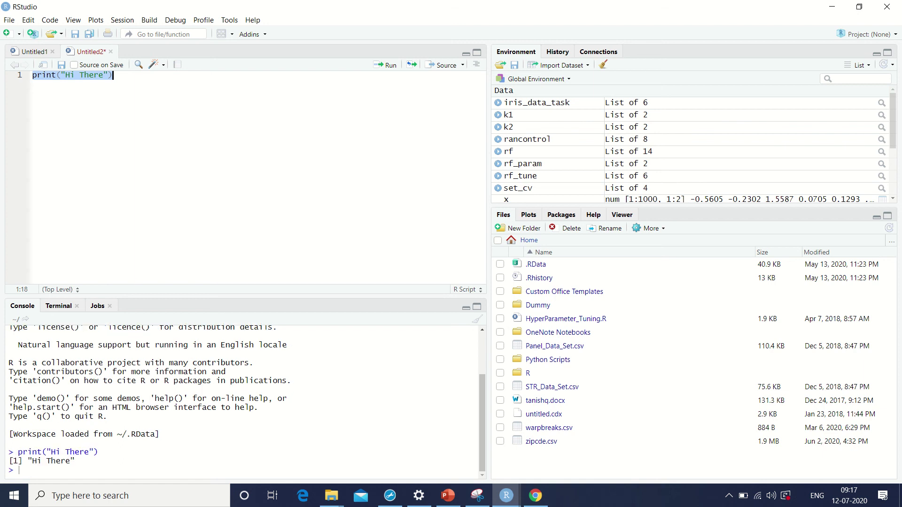
Run the print line again with only the cursor placed in it, without selecting the code.
left_click(33, 75)
key("Right")
key("Right")
key("Right")
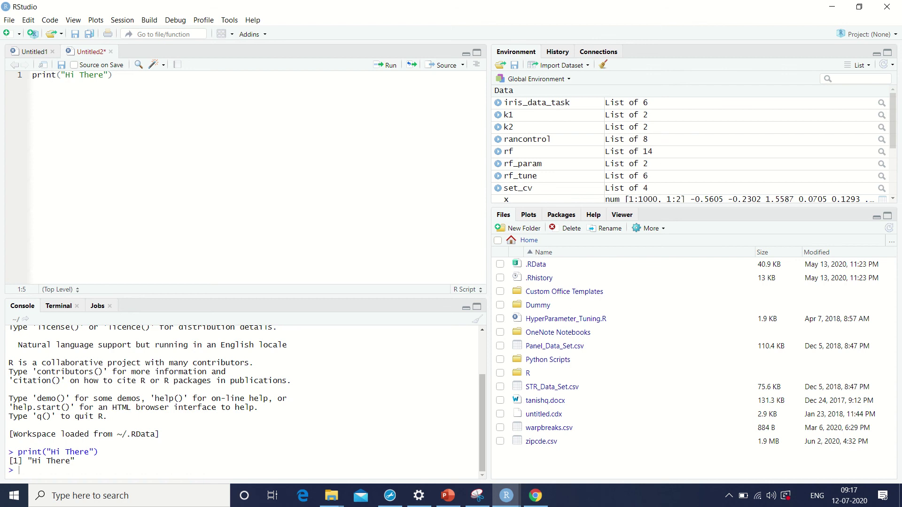
key("Right")
key("Left")
key("Left")
key("Left")
key("Left")
key("Left")
key("Right")
key("Right")
key("Right")
key("Right")
key("Right")
key("Right")
key("Right")
key("Right")
key("ctrl+Return")
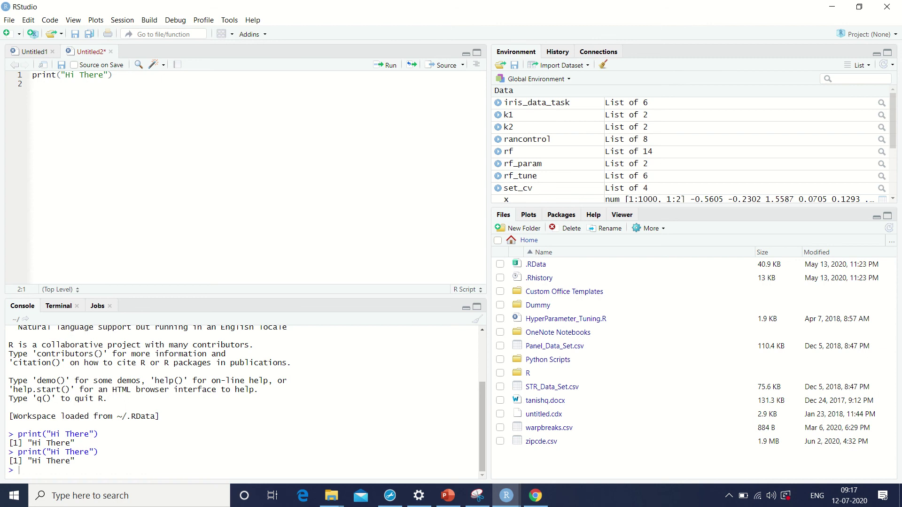